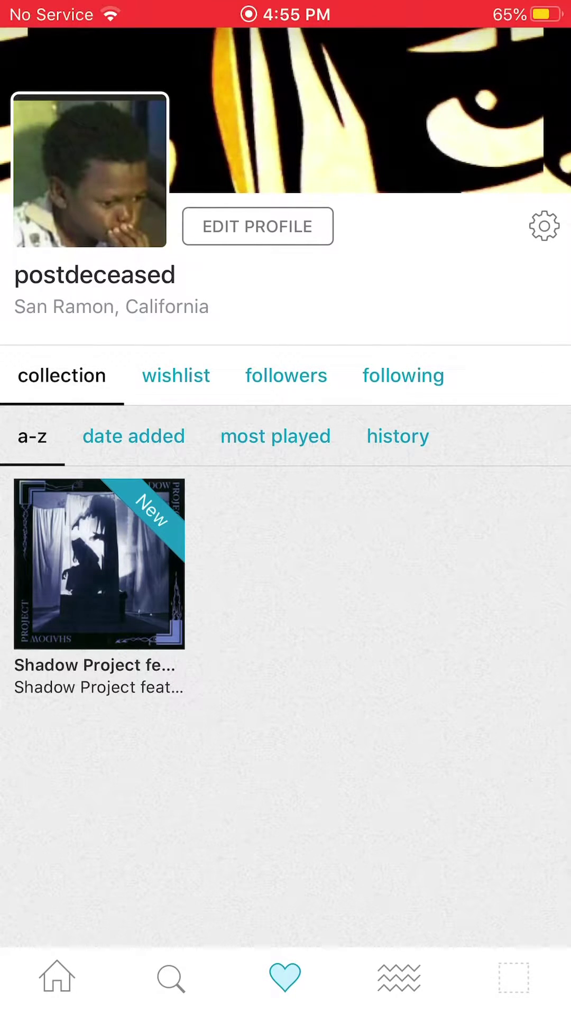
Step: Open the collected Shadow Project album in Bandcamp and copy its share link
{"action": "mouse_move", "coordinate": [397, 714]}
{"action": "left_mouse_down"}
{"action": "mouse_move", "coordinate": [310, 714]}
{"action": "mouse_move", "coordinate": [341, 714]}
{"action": "left_mouse_up"}
{"action": "left_click_drag", "start_coordinate": [437, 714], "coordinate": [159, 714]}
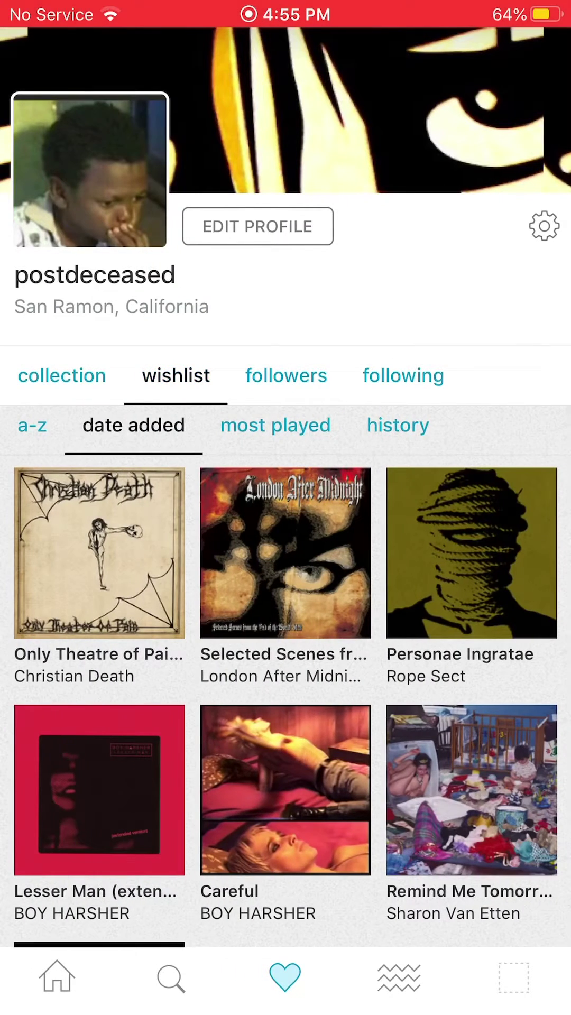
{"action": "left_click_drag", "start_coordinate": [238, 714], "coordinate": [556, 714]}
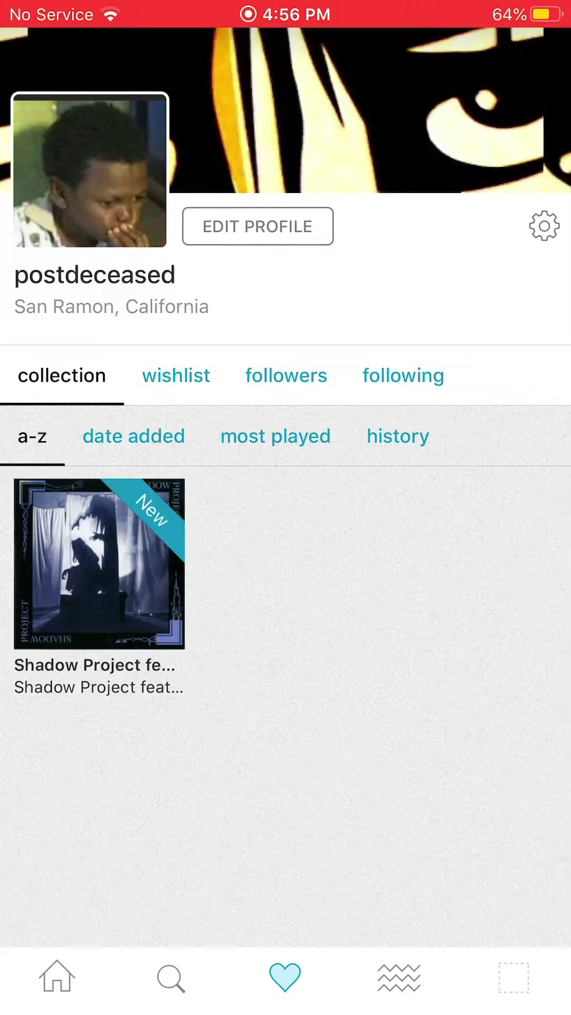
{"action": "left_click", "coordinate": [100, 564]}
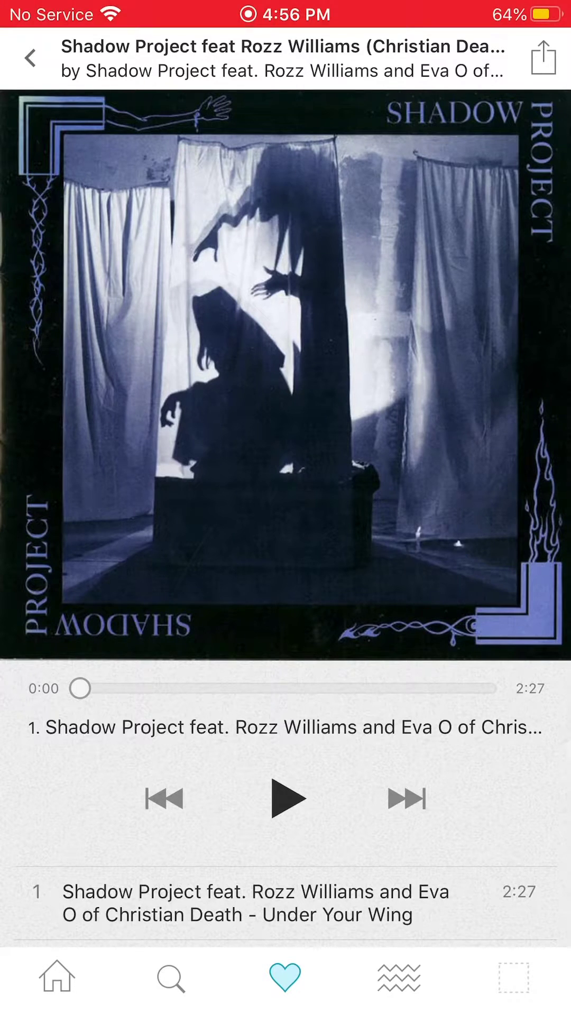
{"action": "left_click", "coordinate": [544, 57]}
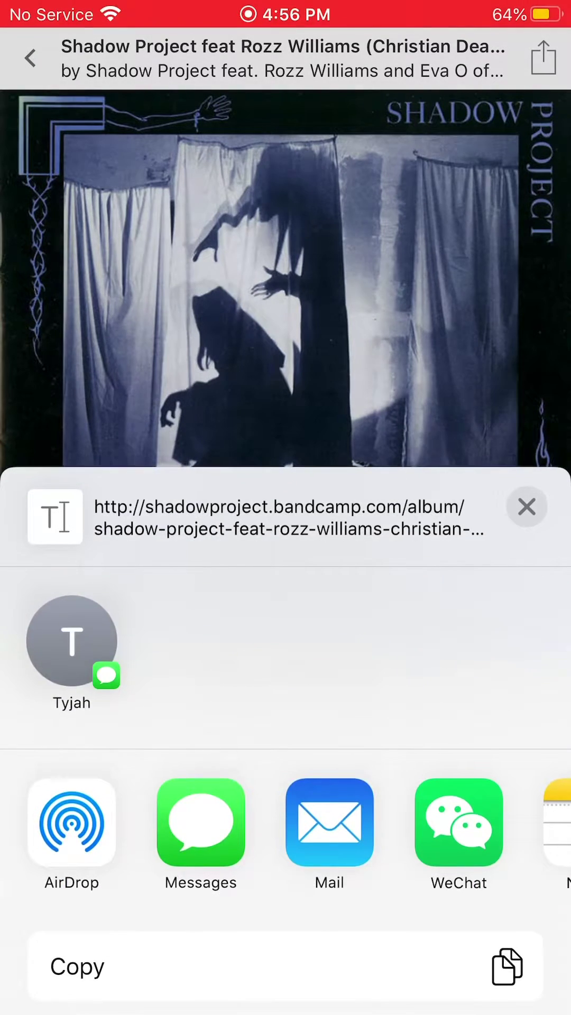
{"action": "left_click", "coordinate": [526, 576]}
{"action": "left_click", "coordinate": [30, 57]}
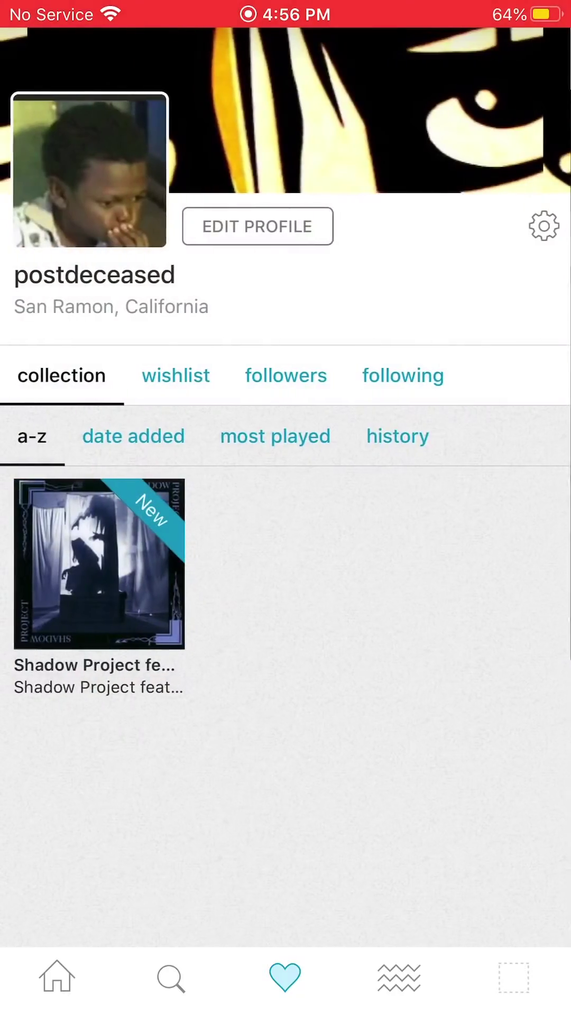
Step: Check the Documents by Readdle App Store listing, then go to the home page holding Documents
{"action": "key", "text": "super"}
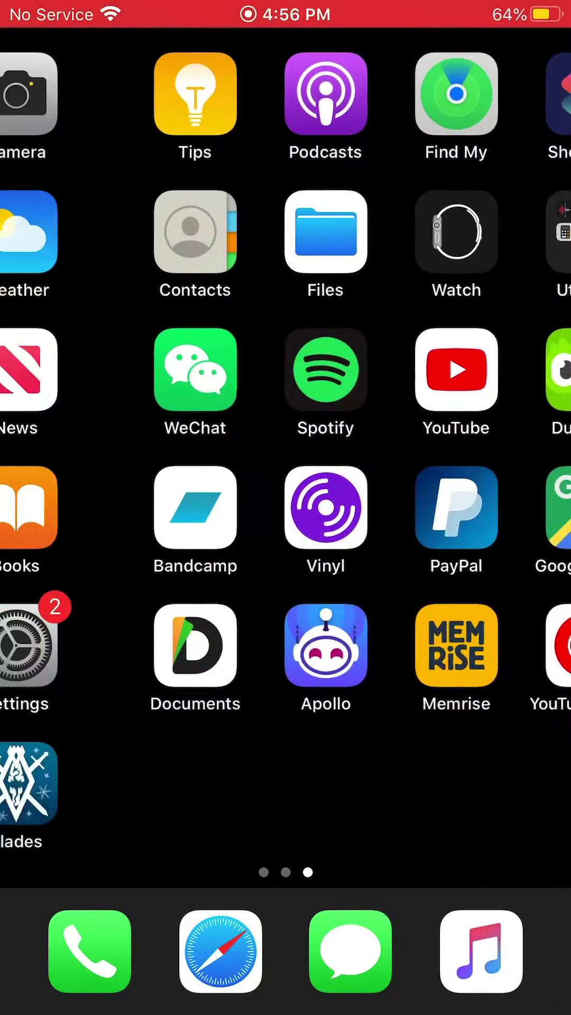
{"action": "left_click_drag", "start_coordinate": [238, 508], "coordinate": [476, 508]}
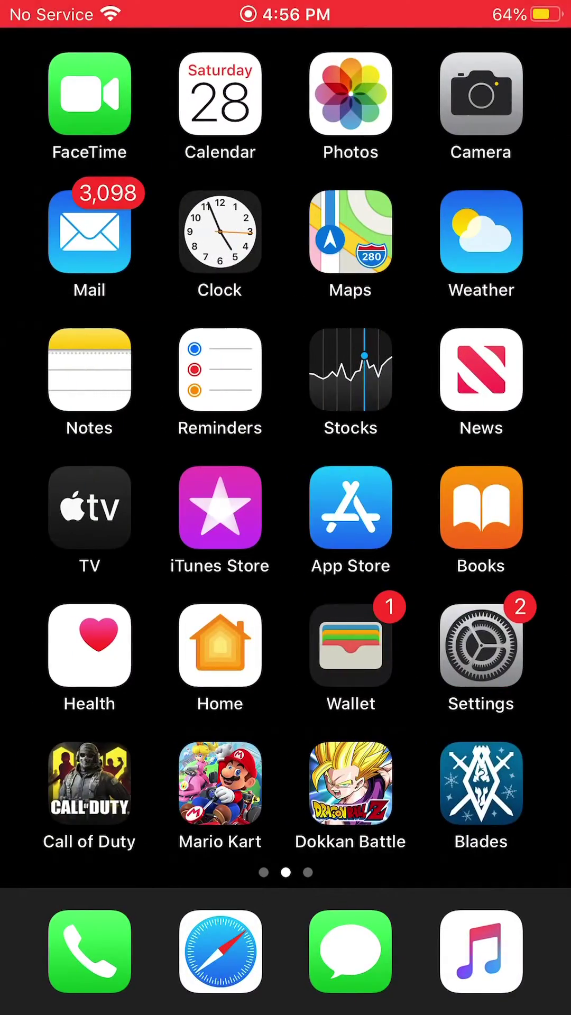
{"action": "left_click", "coordinate": [351, 508]}
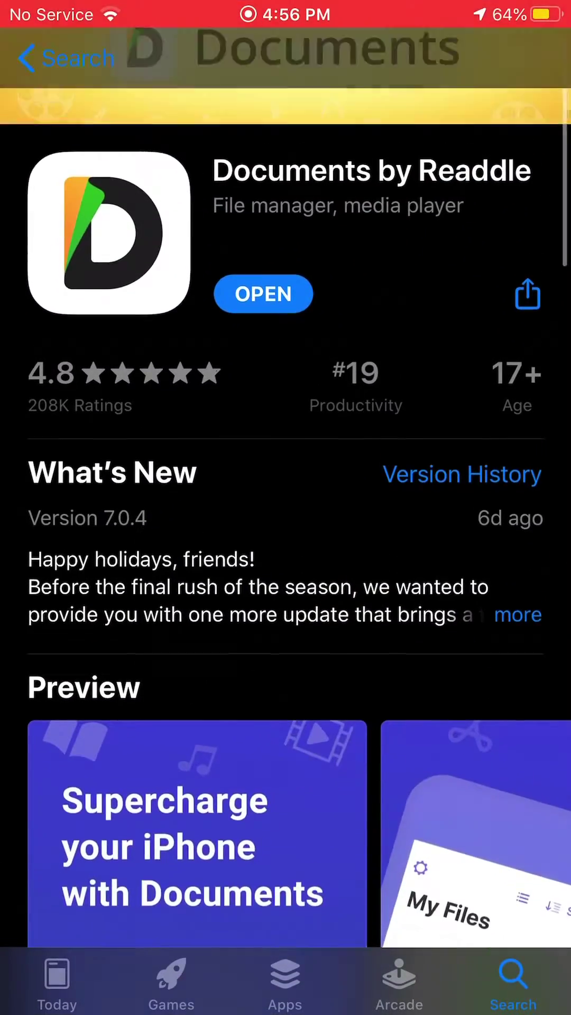
{"action": "scroll", "coordinate": [285, 555], "scroll_direction": "down", "scroll_amount": 2}
{"action": "scroll", "coordinate": [286, 555], "scroll_direction": "down", "scroll_amount": 5}
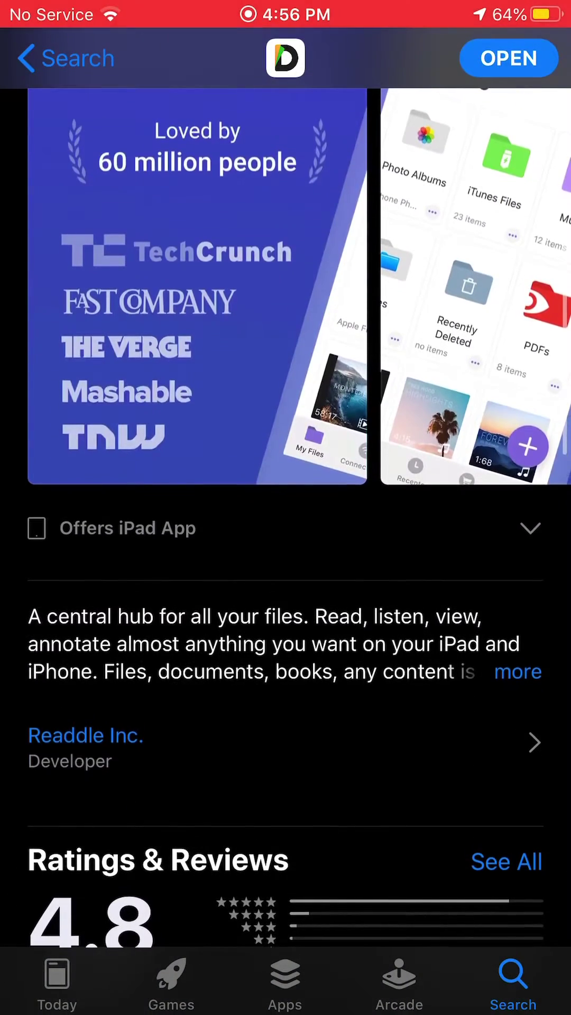
{"action": "key", "text": "super"}
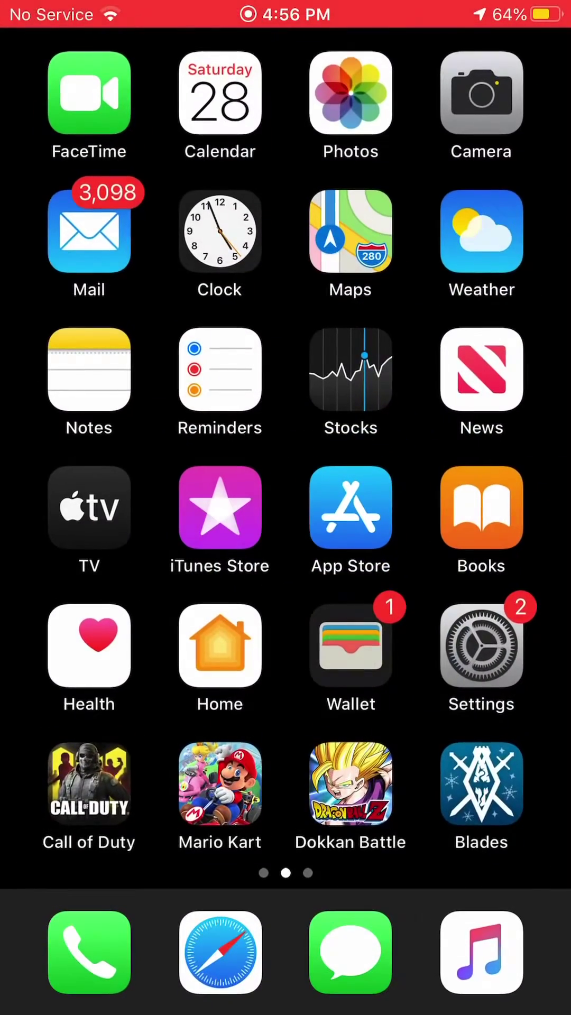
{"action": "left_click_drag", "start_coordinate": [476, 508], "coordinate": [119, 507]}
Step: Launch Documents and Paste and Go the copied album link in its browser
{"action": "left_click", "coordinate": [90, 645]}
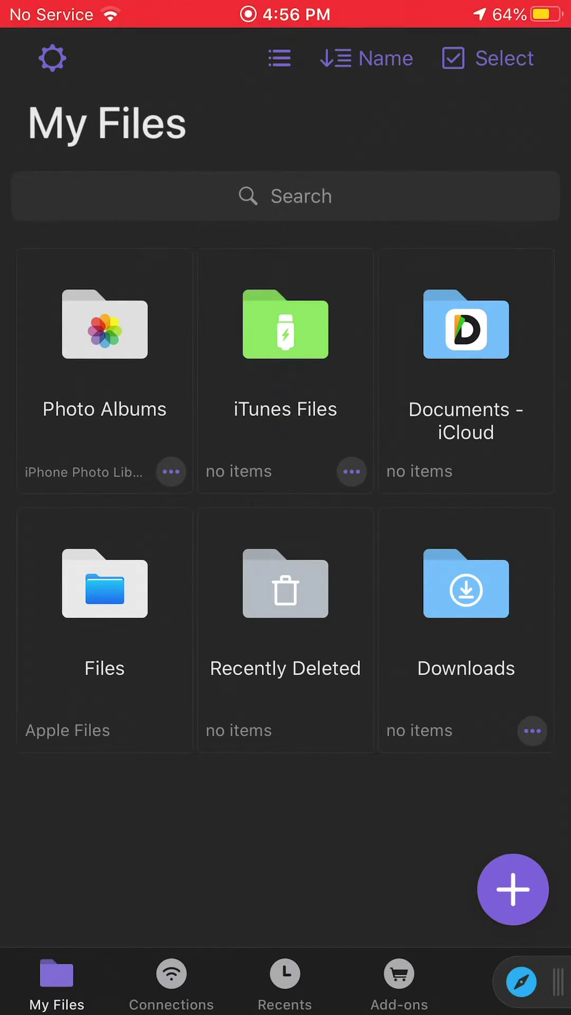
{"action": "left_click", "coordinate": [521, 983]}
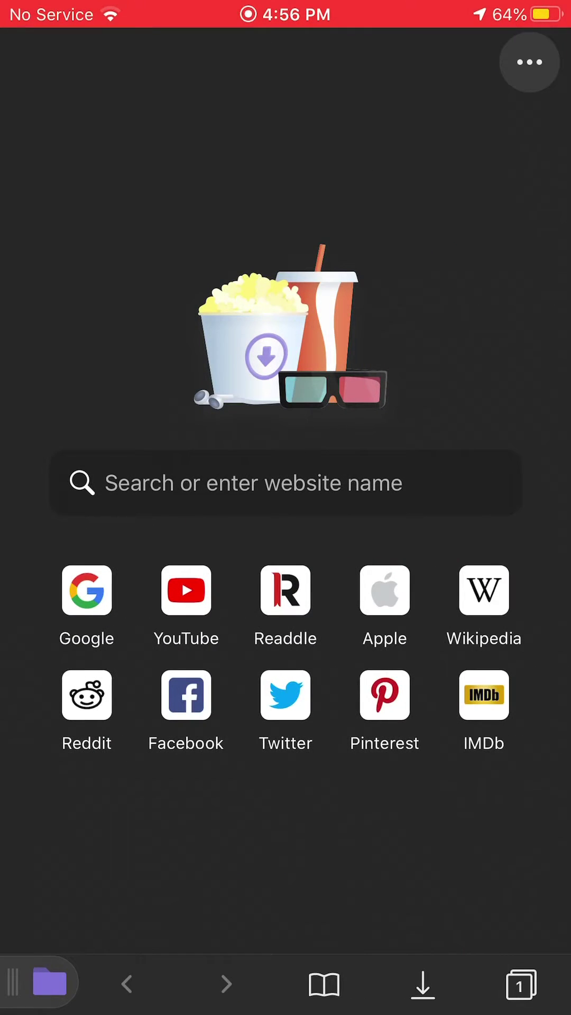
{"action": "left_click", "coordinate": [286, 483]}
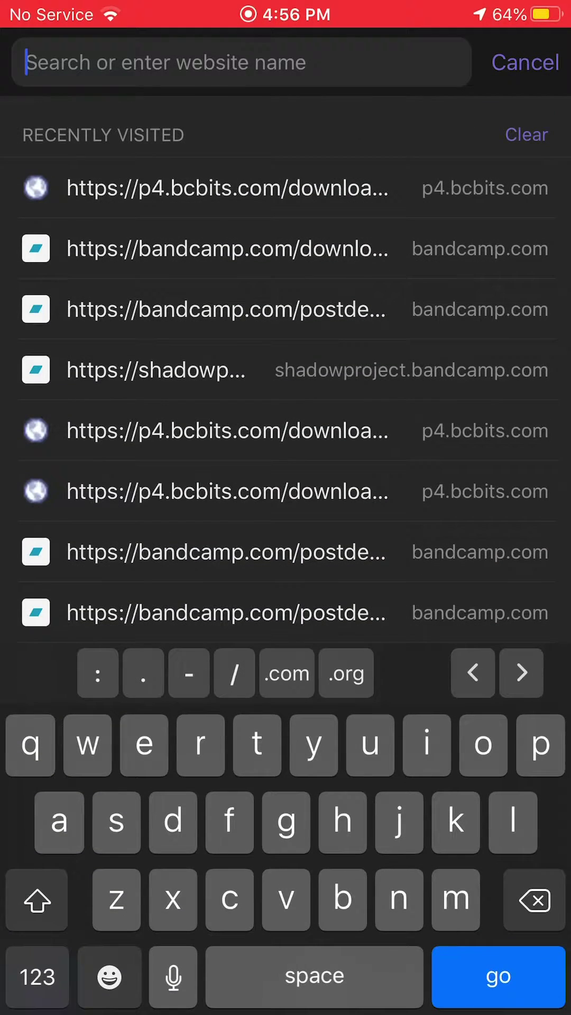
{"action": "left_click", "coordinate": [160, 62]}
{"action": "left_click", "coordinate": [192, 122]}
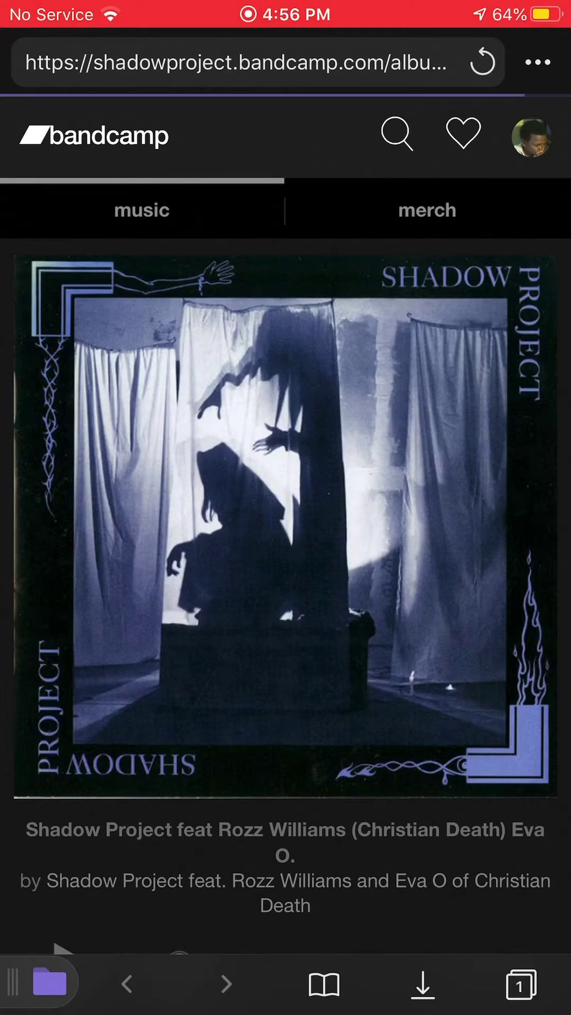
Step: Request the desktop version of the album page and start the Shadow Project download
{"action": "left_click", "coordinate": [538, 61]}
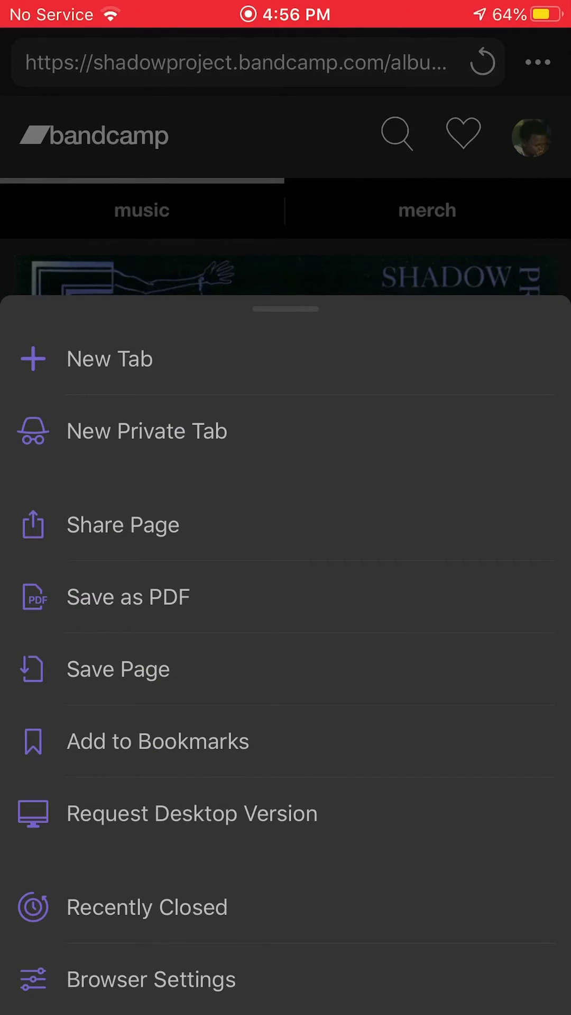
{"action": "left_click", "coordinate": [192, 813]}
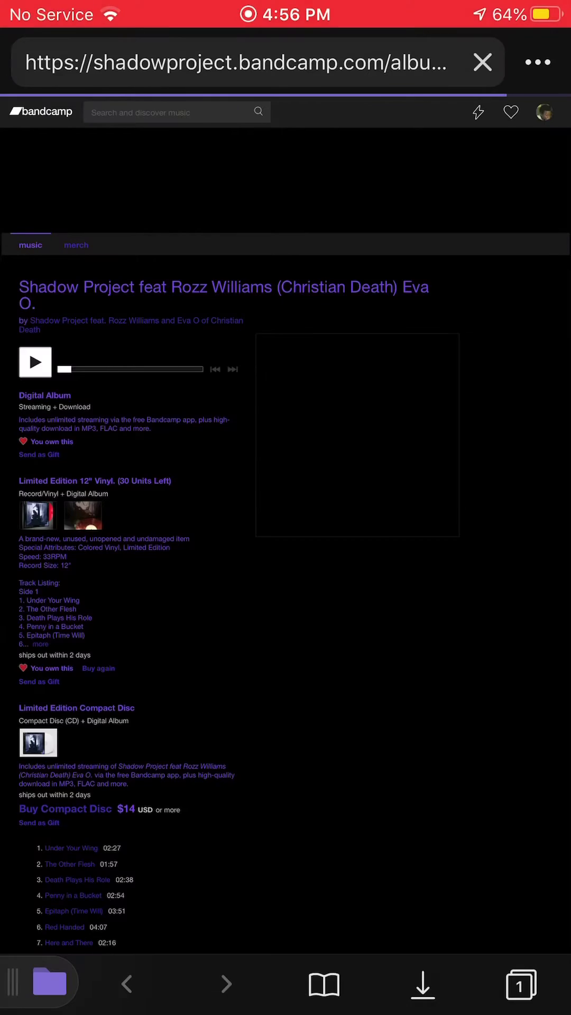
{"action": "scroll", "coordinate": [285, 556], "scroll_direction": "up", "scroll_amount": 3}
{"action": "scroll", "coordinate": [285, 555], "scroll_direction": "right", "scroll_amount": 3}
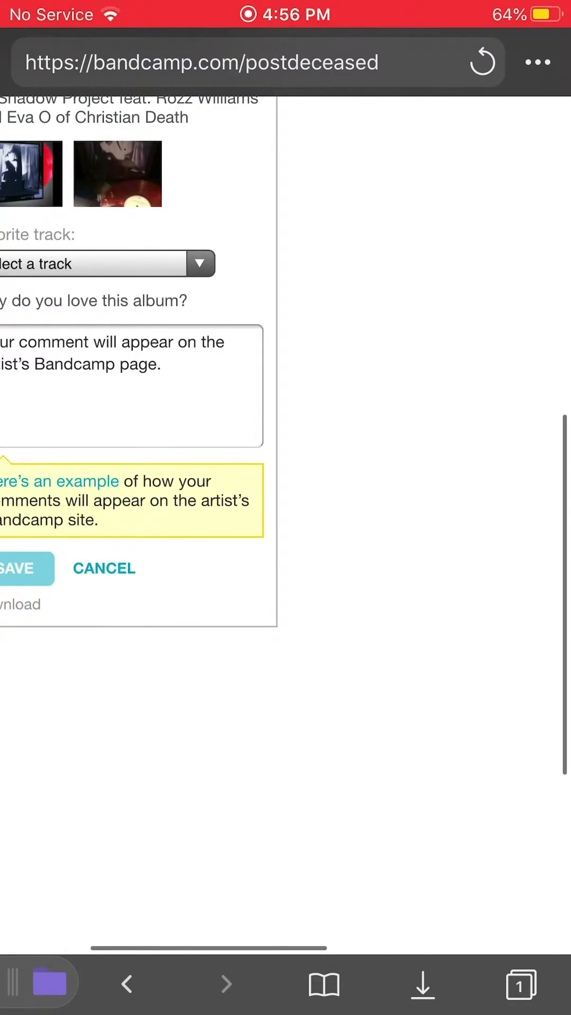
{"action": "scroll", "coordinate": [139, 604], "scroll_direction": "up", "scroll_amount": 3}
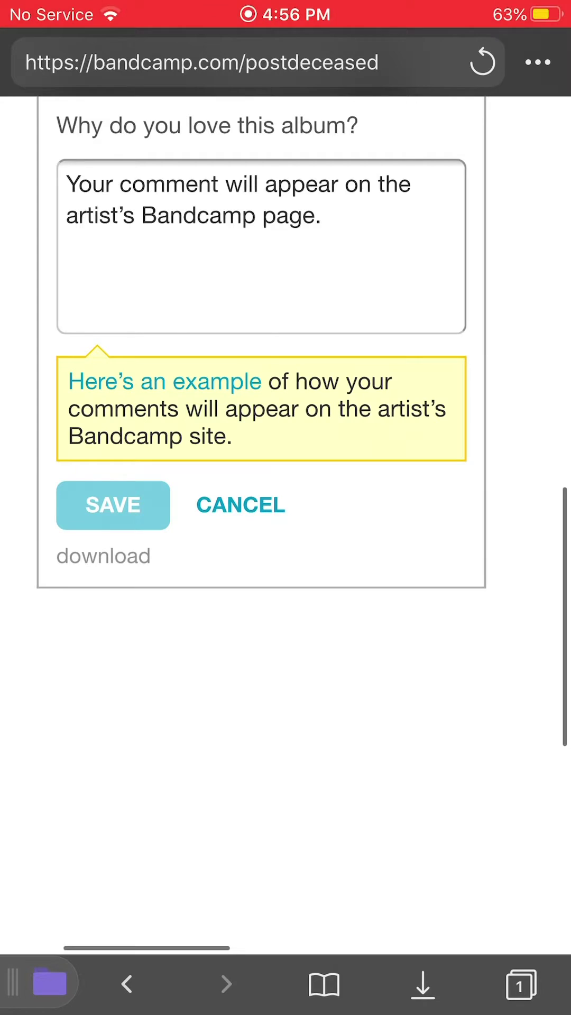
{"action": "left_click", "coordinate": [102, 492]}
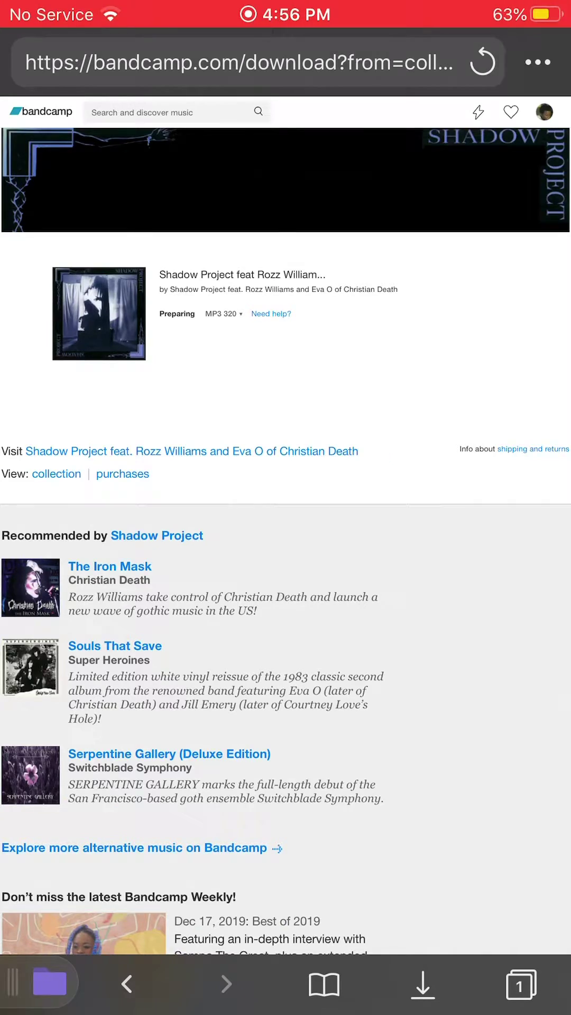
{"action": "scroll", "coordinate": [188, 389], "scroll_direction": "up", "scroll_amount": 3}
{"action": "scroll", "coordinate": [188, 388], "scroll_direction": "up", "scroll_amount": 5}
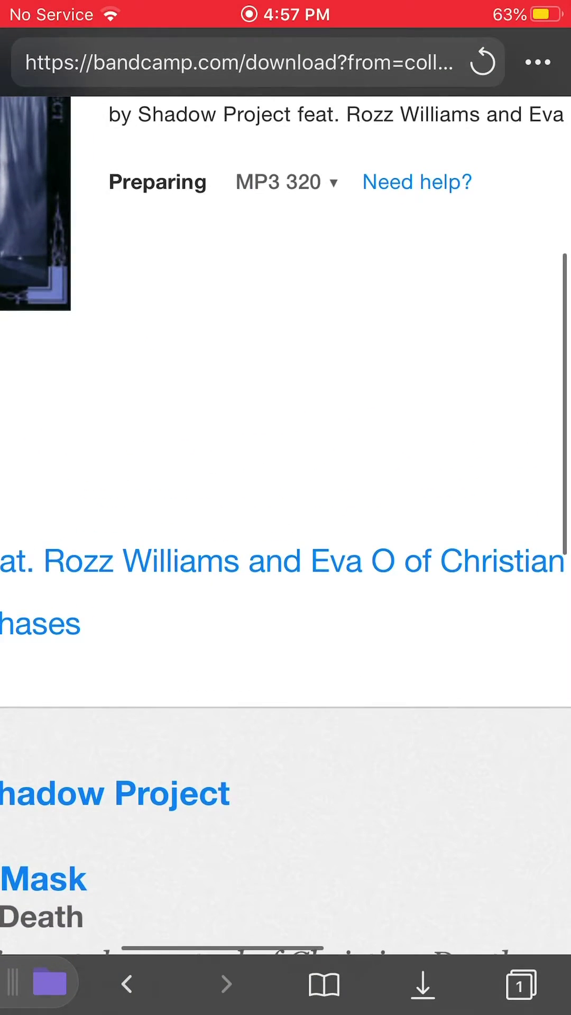
{"action": "scroll", "coordinate": [285, 508], "scroll_direction": "up", "scroll_amount": 2}
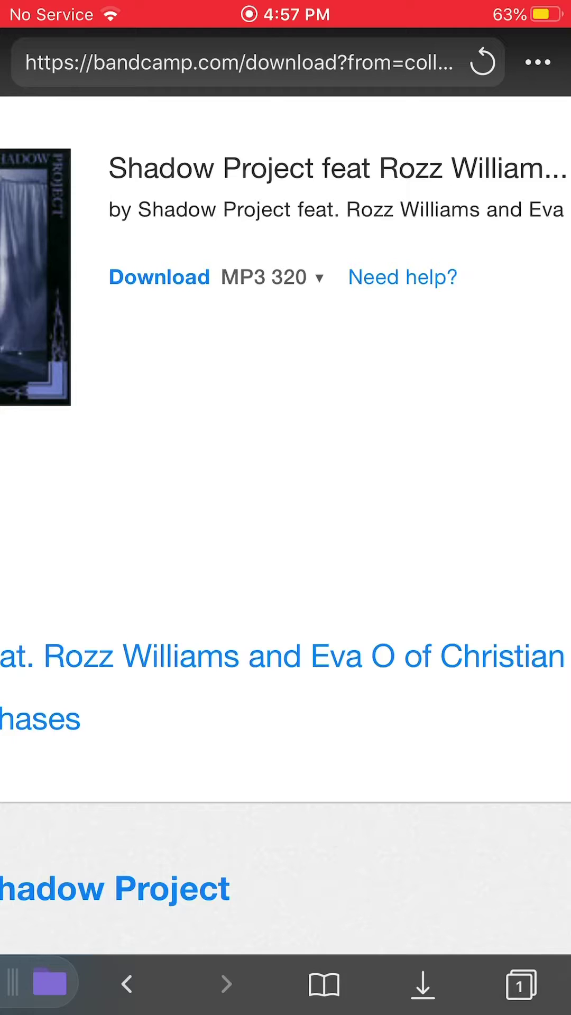
Step: Use the Download link beside MP3 320 for the Shadow Project album
{"action": "left_click", "coordinate": [159, 278]}
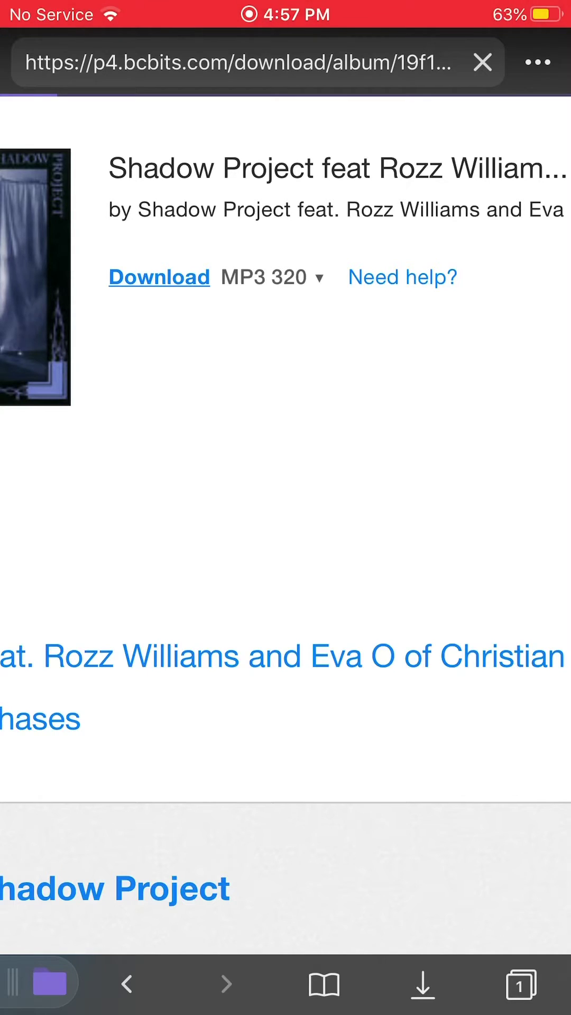
Step: Replace the numeric file name with ShadowProject.zip and save the download
{"action": "key", "text": "BackSpace"}
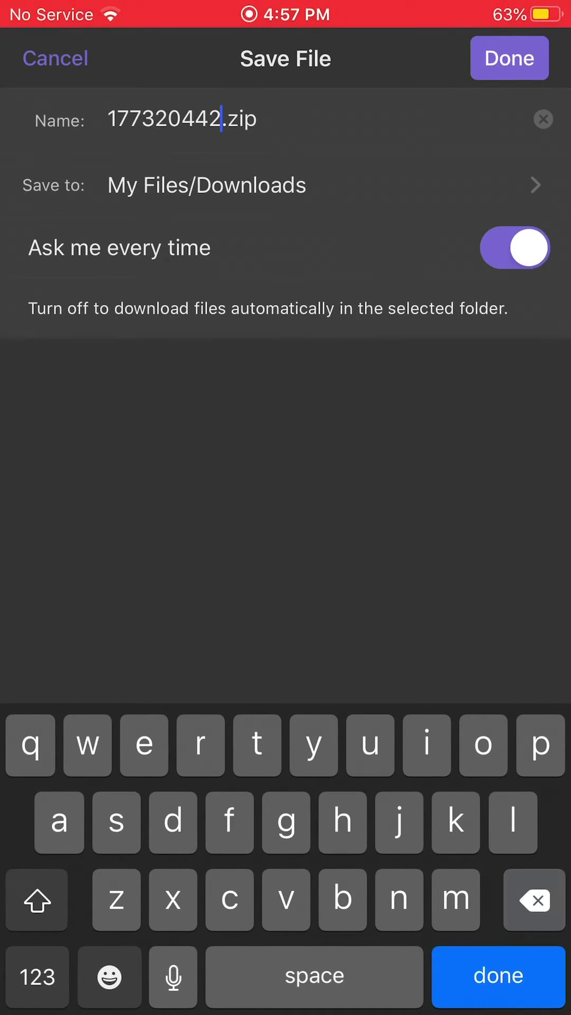
{"action": "key", "text": "BackSpace"}
{"action": "key", "text": "BackSpace"}
{"action": "key", "text": "BackSpace"}
{"action": "key", "text": "BackSpace"}
{"action": "key", "text": "BackSpace"}
{"action": "key", "text": "BackSpace"}
{"action": "type", "text": "S"}
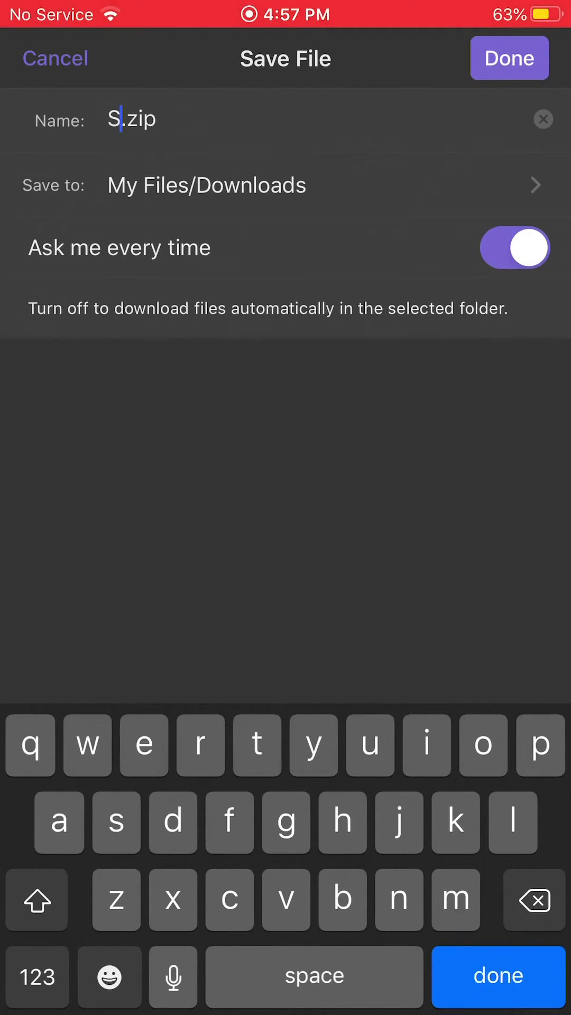
{"action": "type", "text": "hadow"}
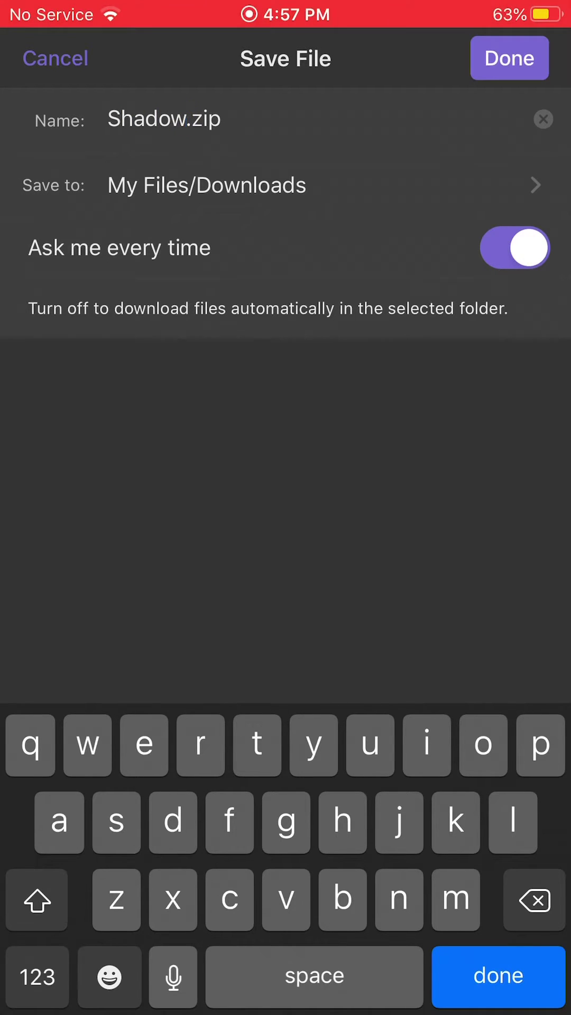
{"action": "type", "text": "Proje"}
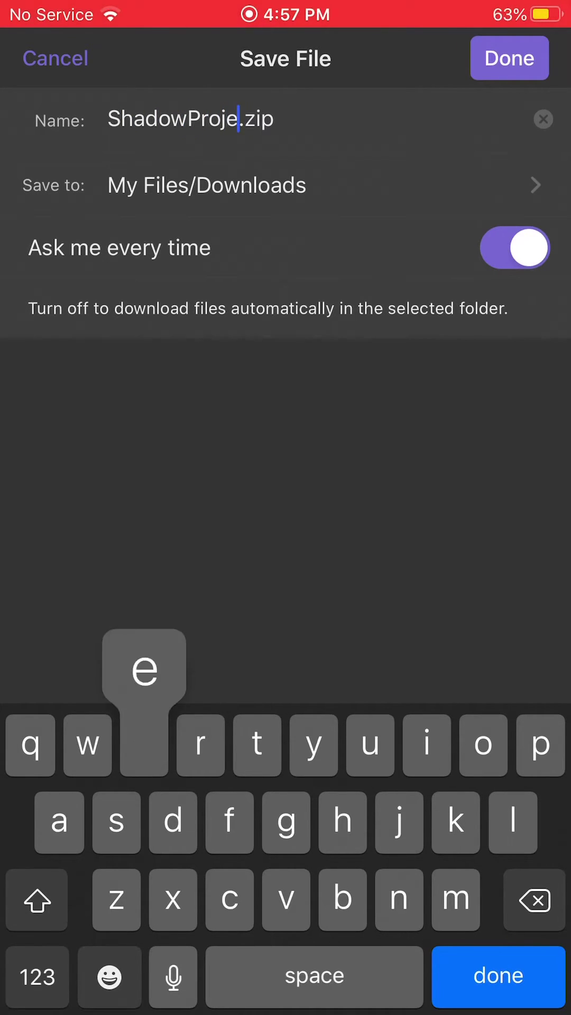
{"action": "type", "text": "ct"}
{"action": "left_click", "coordinate": [510, 58]}
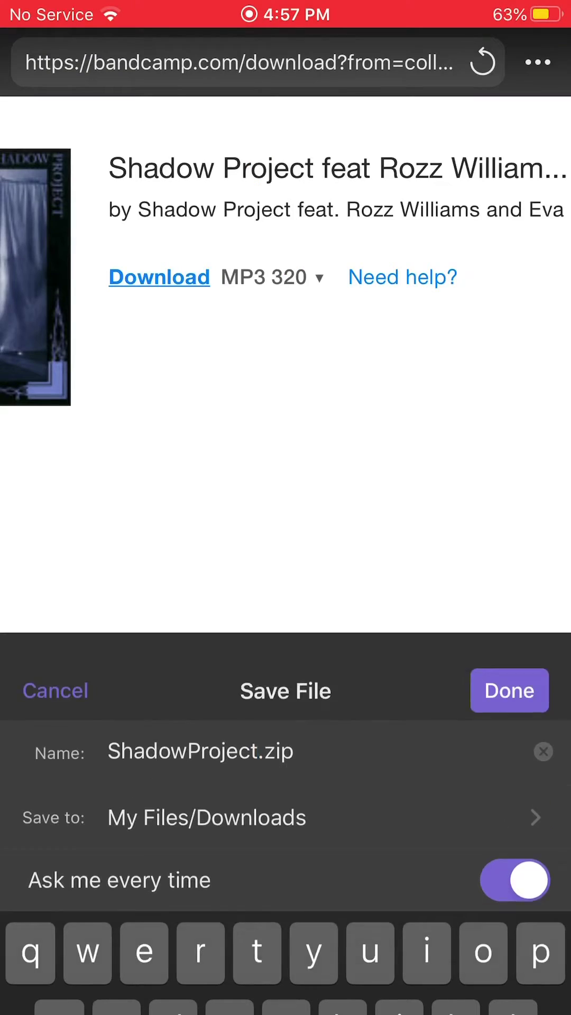
{"action": "left_click", "coordinate": [421, 984]}
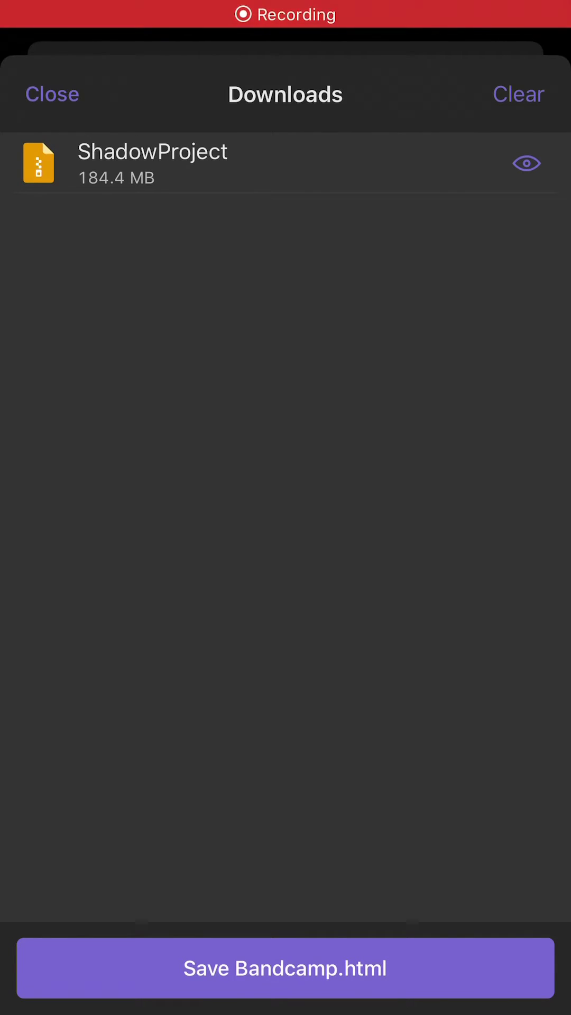
Step: Close the downloads list once the 184.4 MB ShadowProject download finishes
{"action": "left_click", "coordinate": [52, 94]}
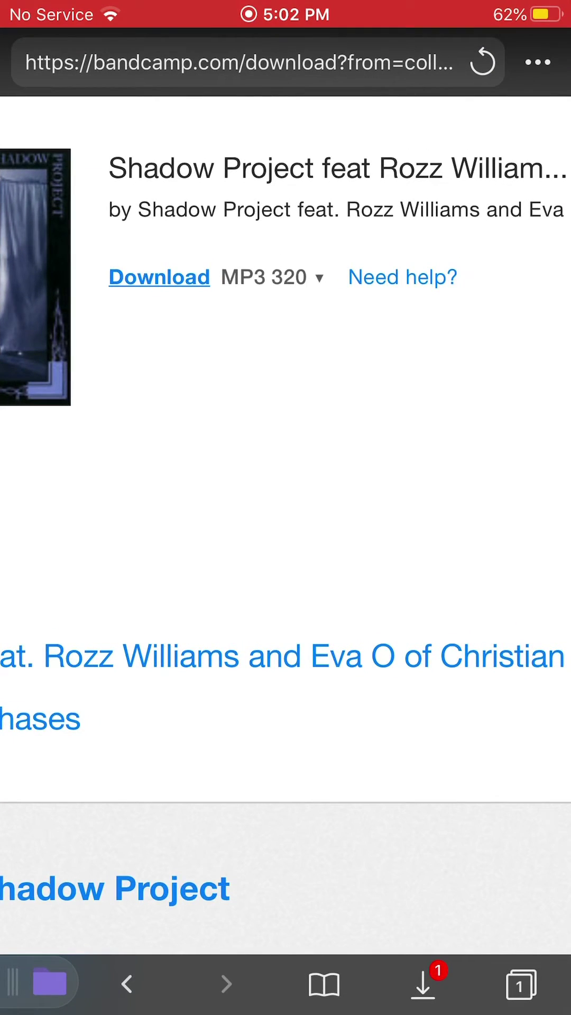
Step: Extract the ShadowProject zip in Downloads, check the new folder, then return to Downloads
{"action": "left_click", "coordinate": [50, 984]}
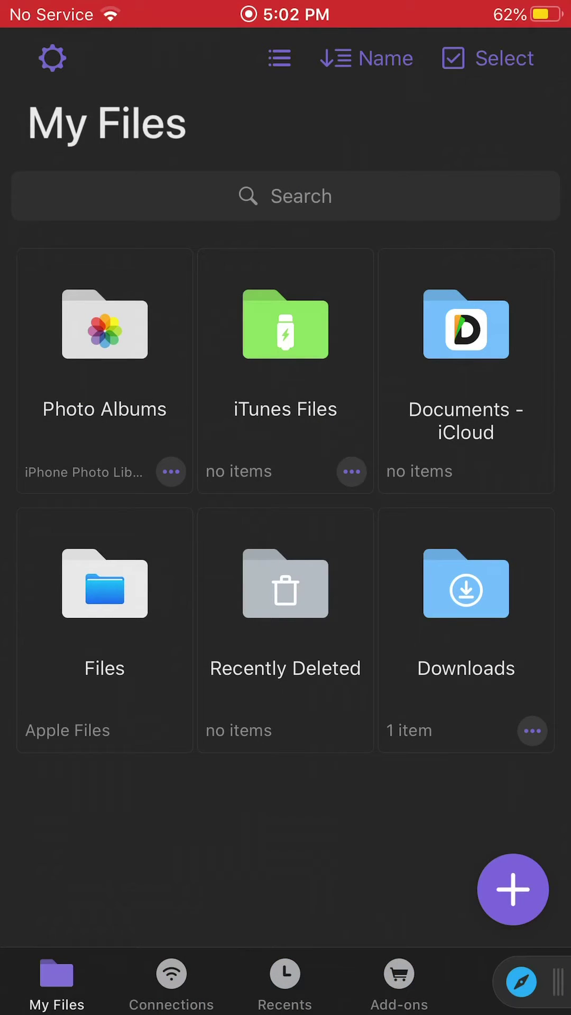
{"action": "left_click", "coordinate": [466, 618]}
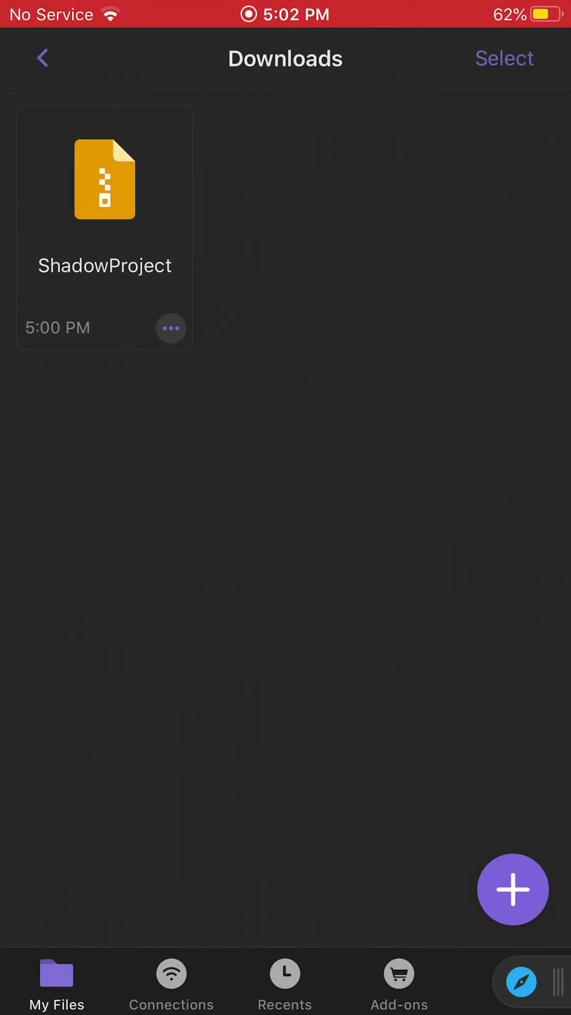
{"action": "left_click", "coordinate": [105, 198]}
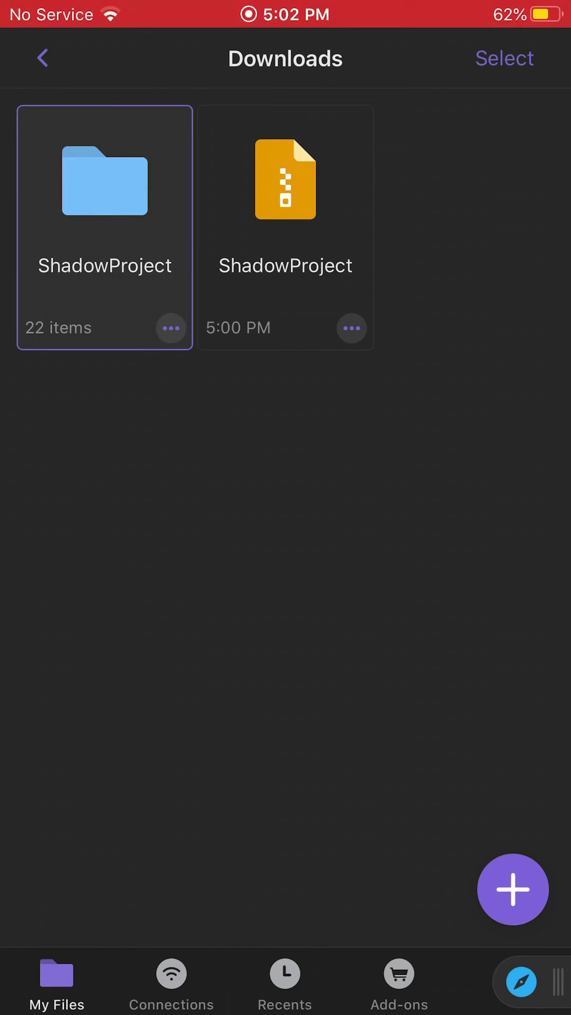
{"action": "left_click", "coordinate": [105, 198]}
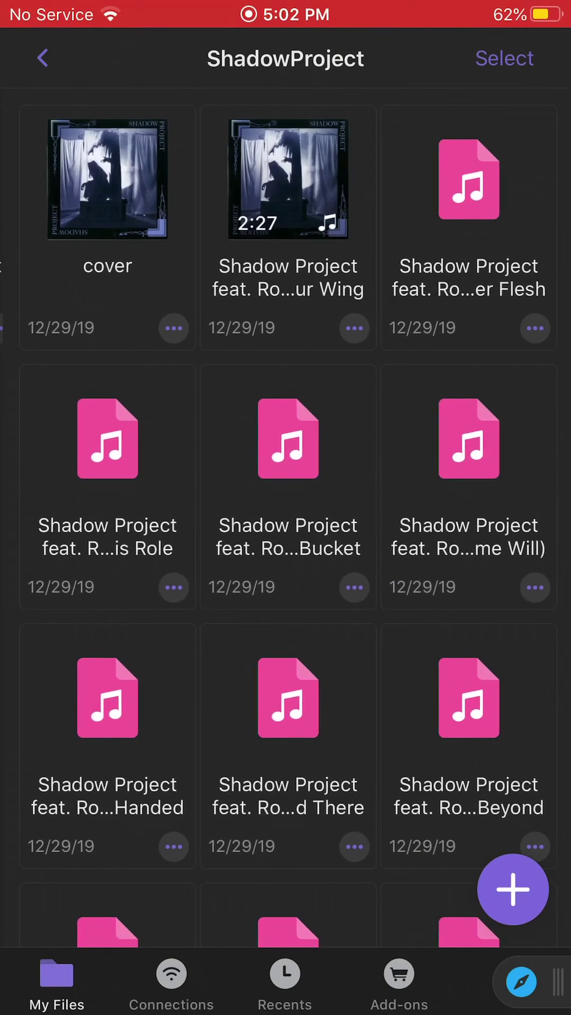
{"action": "left_click", "coordinate": [43, 58]}
Step: Move the ShadowProject folder to My Files, then open it from the My Files root
{"action": "left_click", "coordinate": [170, 326]}
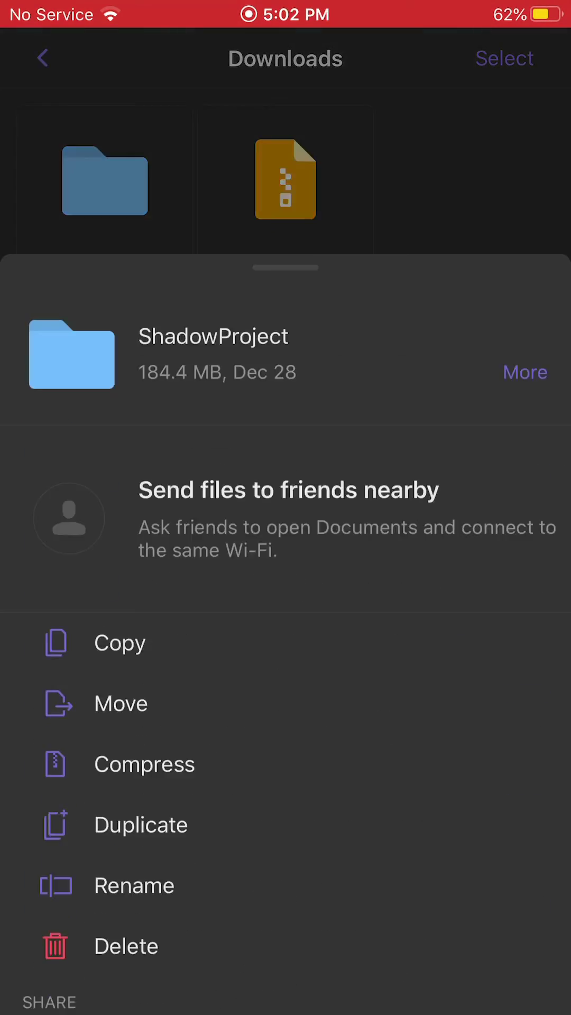
{"action": "left_click", "coordinate": [120, 478]}
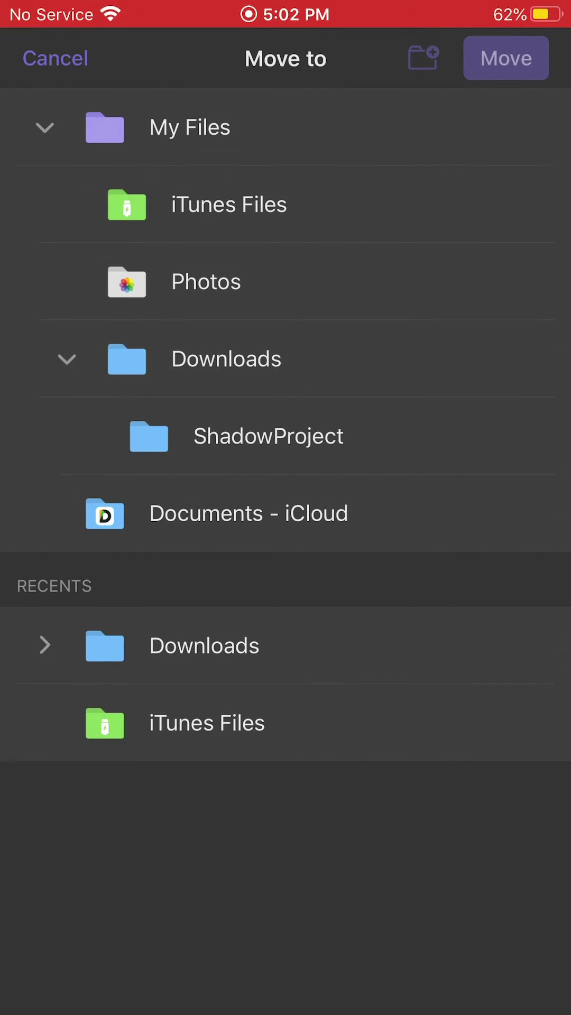
{"action": "scroll", "coordinate": [286, 429], "scroll_direction": "down", "scroll_amount": 1}
{"action": "left_click", "coordinate": [190, 128]}
{"action": "left_click", "coordinate": [506, 58]}
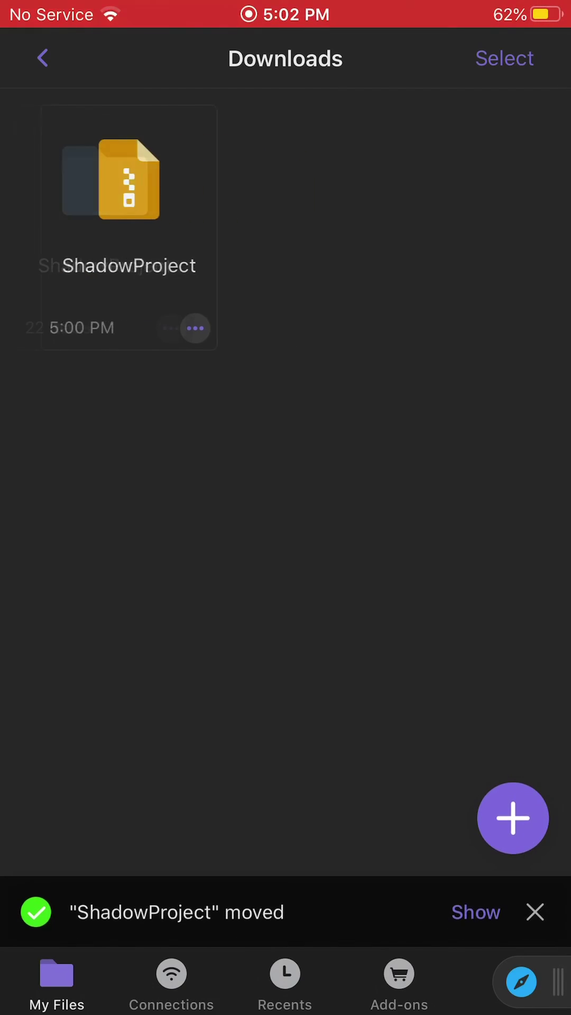
{"action": "left_click", "coordinate": [42, 58]}
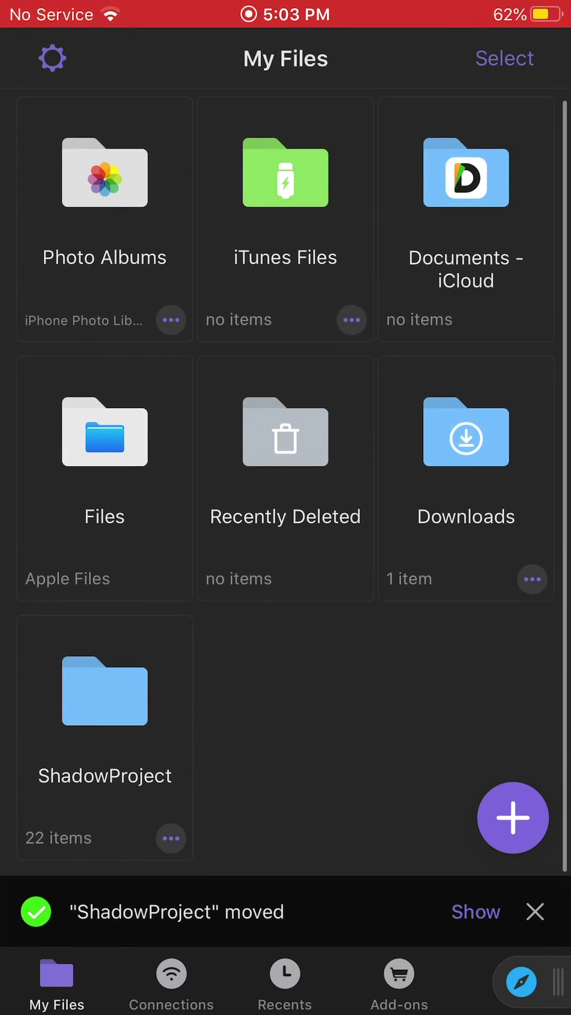
{"action": "left_click", "coordinate": [105, 714]}
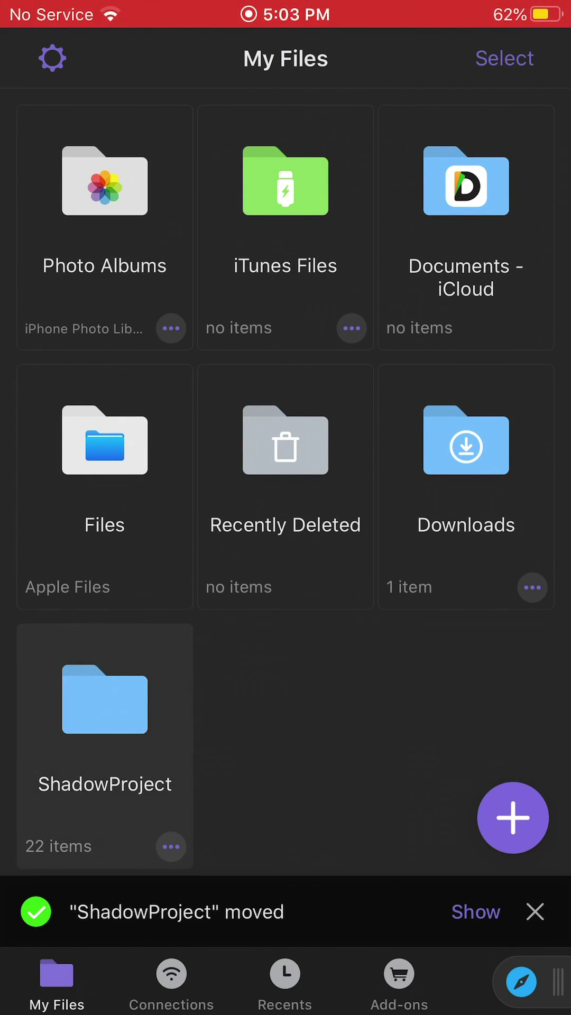